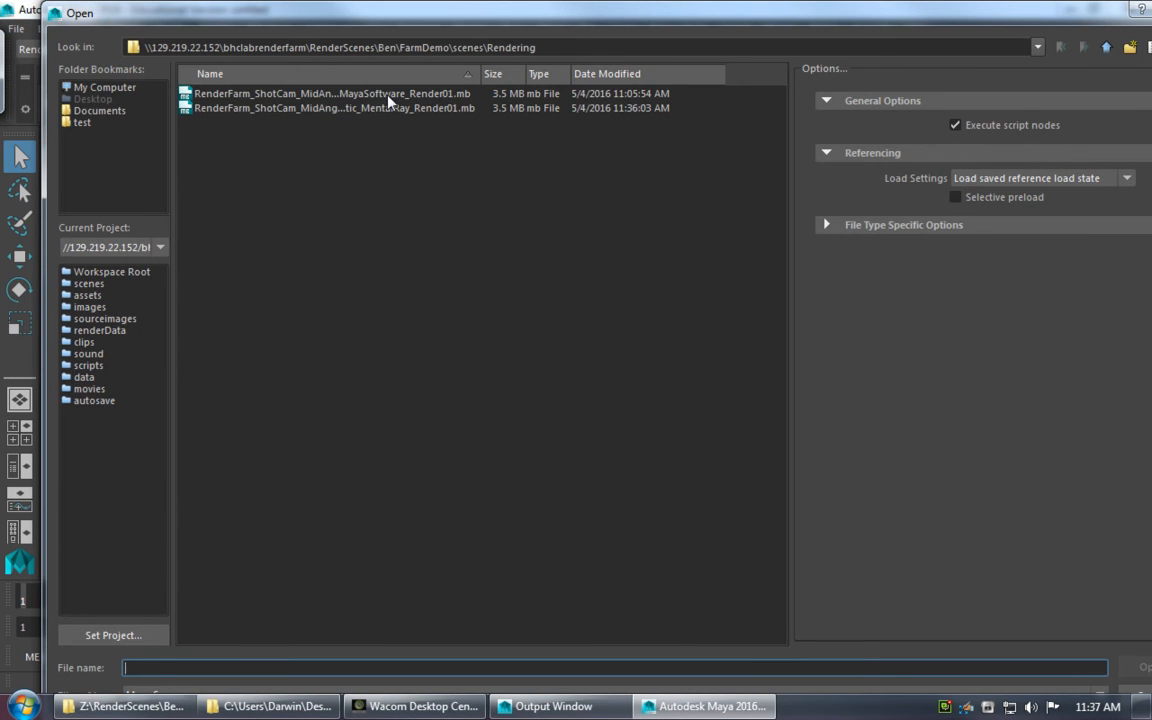
Open the scene RenderFarm_ShotCam_MidAngle_Static_MayaSoftware_Render01.mb and start creating a Backburner job for it.
{"action": "double_click", "coordinate": [398, 94]}
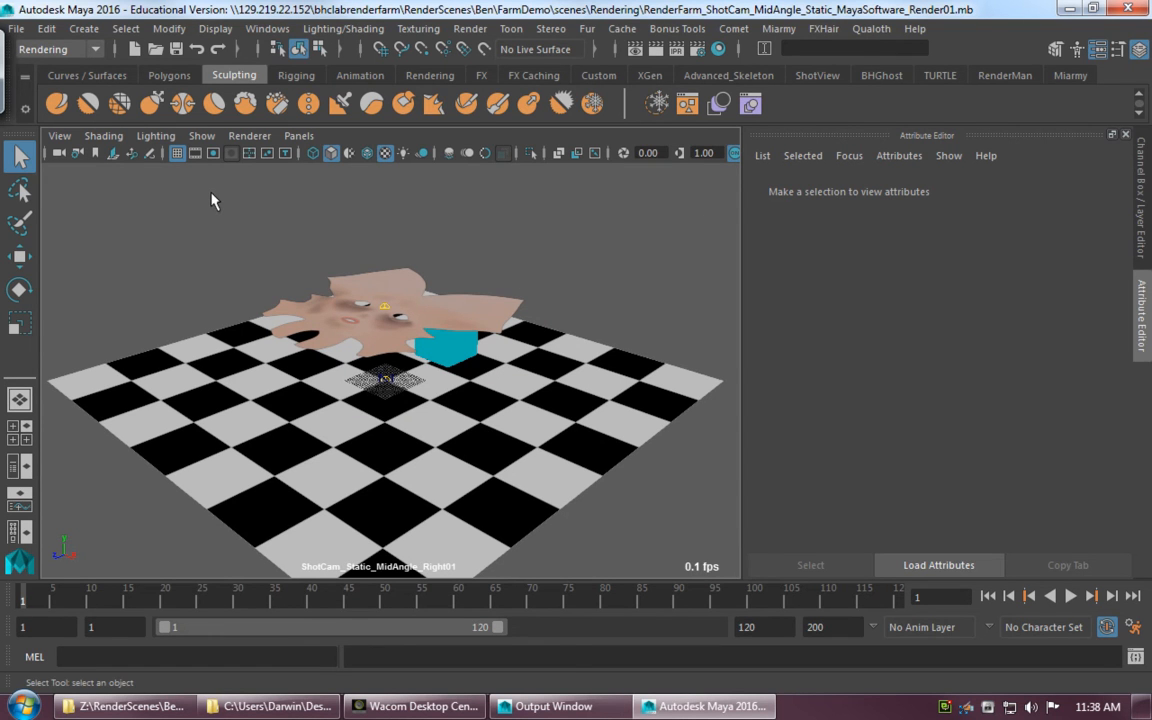
{"action": "left_click", "coordinate": [74, 54]}
{"action": "left_click", "coordinate": [74, 54]}
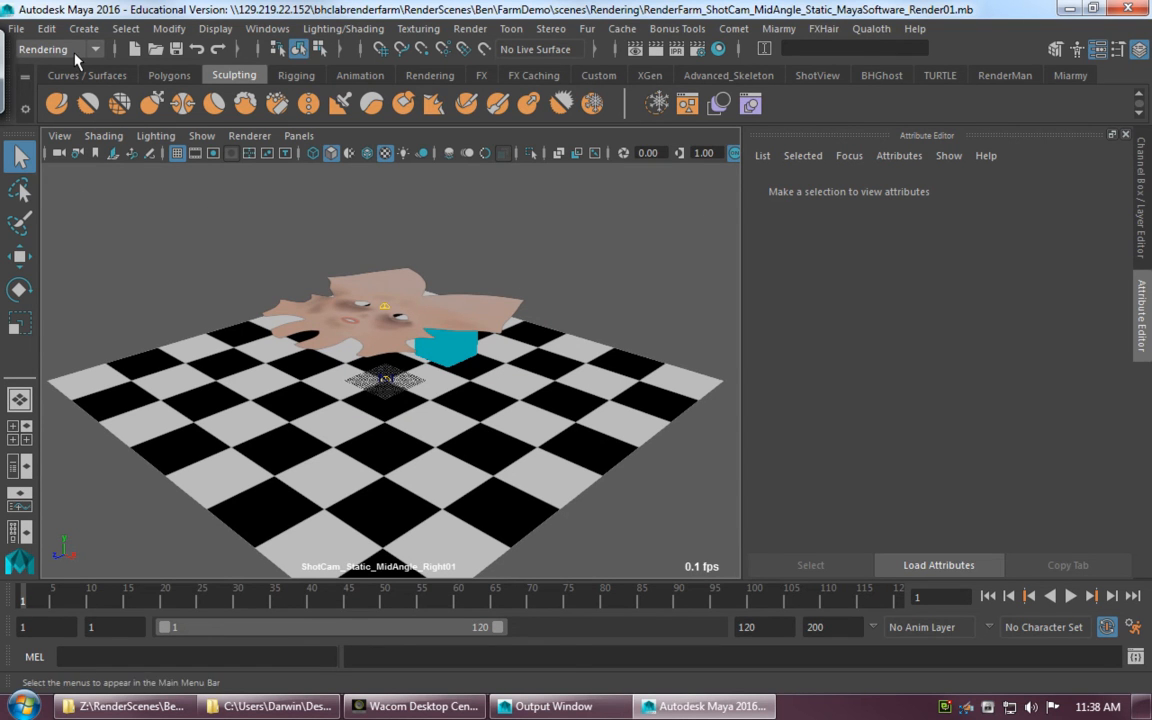
{"action": "left_click", "coordinate": [471, 30]}
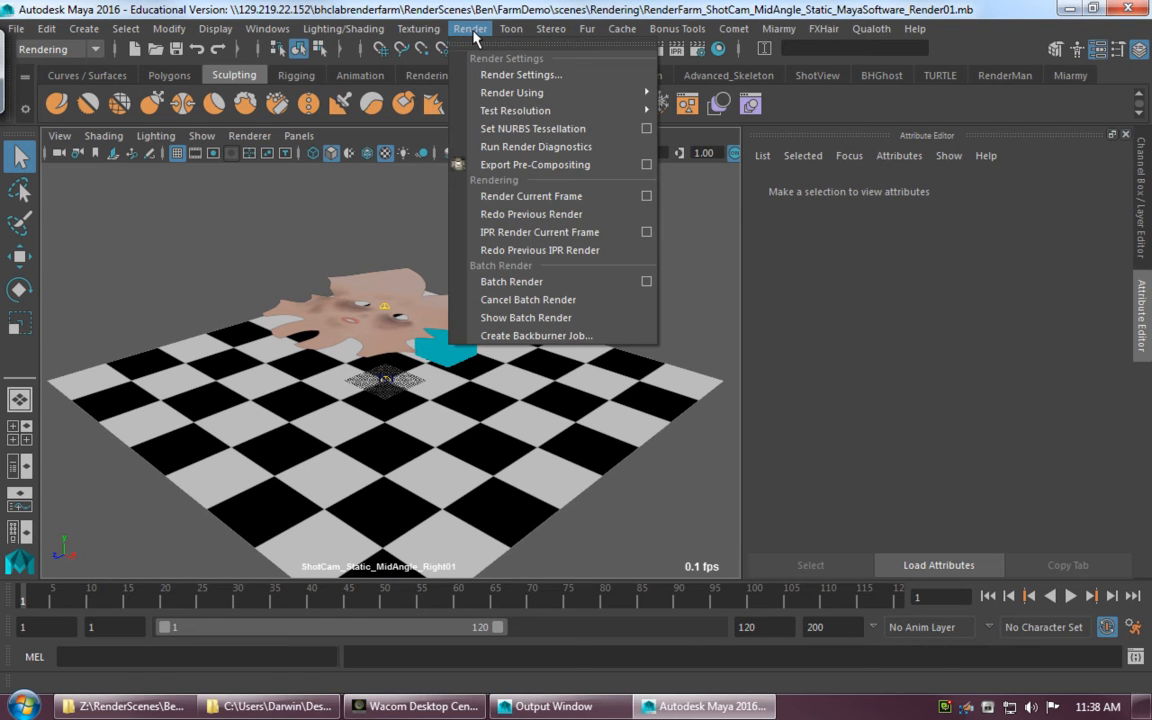
{"action": "left_click", "coordinate": [552, 335]}
{"action": "left_click_drag", "start_coordinate": [578, 230], "coordinate": [405, 64]}
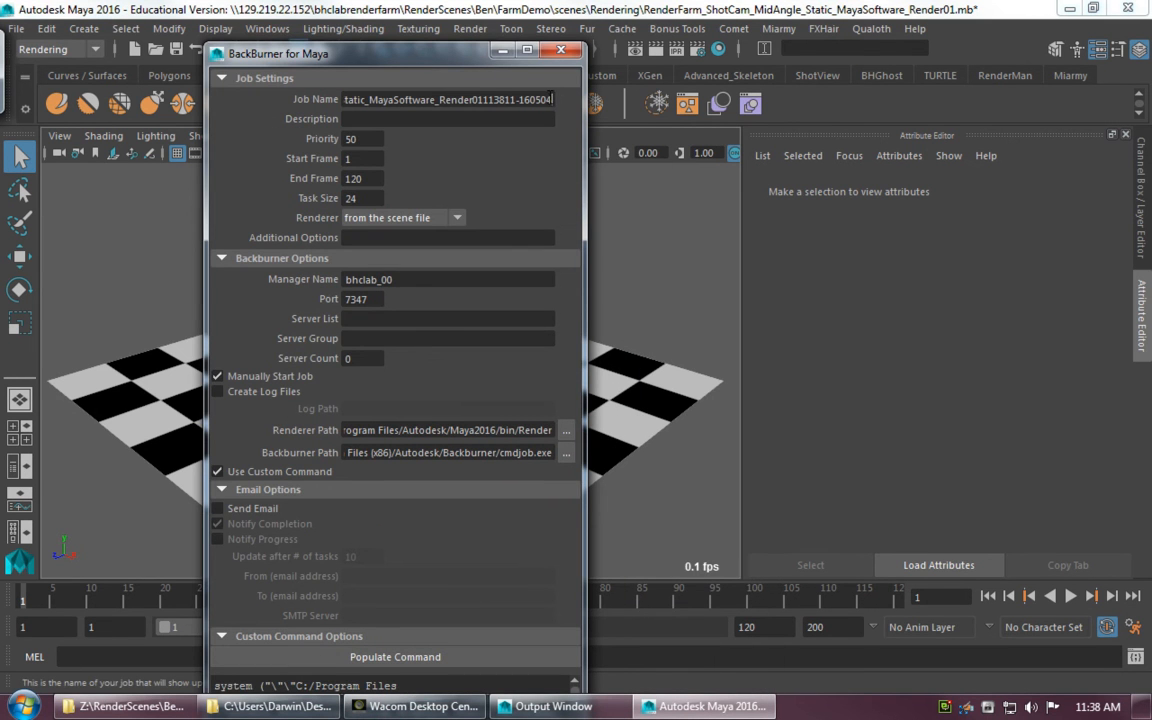
Remove the trailing timestamp from the job name and prefix the name with the submitter's surname and an underscore.
{"action": "left_click_drag", "start_coordinate": [551, 99], "coordinate": [485, 100]}
{"action": "key", "text": "BackSpace"}
{"action": "key", "text": "Left"}
{"action": "key", "text": "Delete"}
{"action": "key", "text": "Left"}
{"action": "key", "text": "Left"}
{"action": "key", "text": "Left"}
{"action": "key", "text": "Left"}
{"action": "key", "text": "Left"}
{"action": "key", "text": "Left"}
{"action": "key", "text": "Left"}
{"action": "key", "text": "Left"}
{"action": "key", "text": "Left"}
{"action": "key", "text": "Left"}
{"action": "key", "text": "Left"}
{"action": "key", "text": "Left"}
{"action": "key", "text": "Left"}
{"action": "key", "text": "Left"}
{"action": "key", "text": "Left"}
{"action": "key", "text": "Left"}
{"action": "key", "text": "Left"}
{"action": "key", "text": "Left"}
{"action": "key", "text": "Left"}
{"action": "key", "text": "Left"}
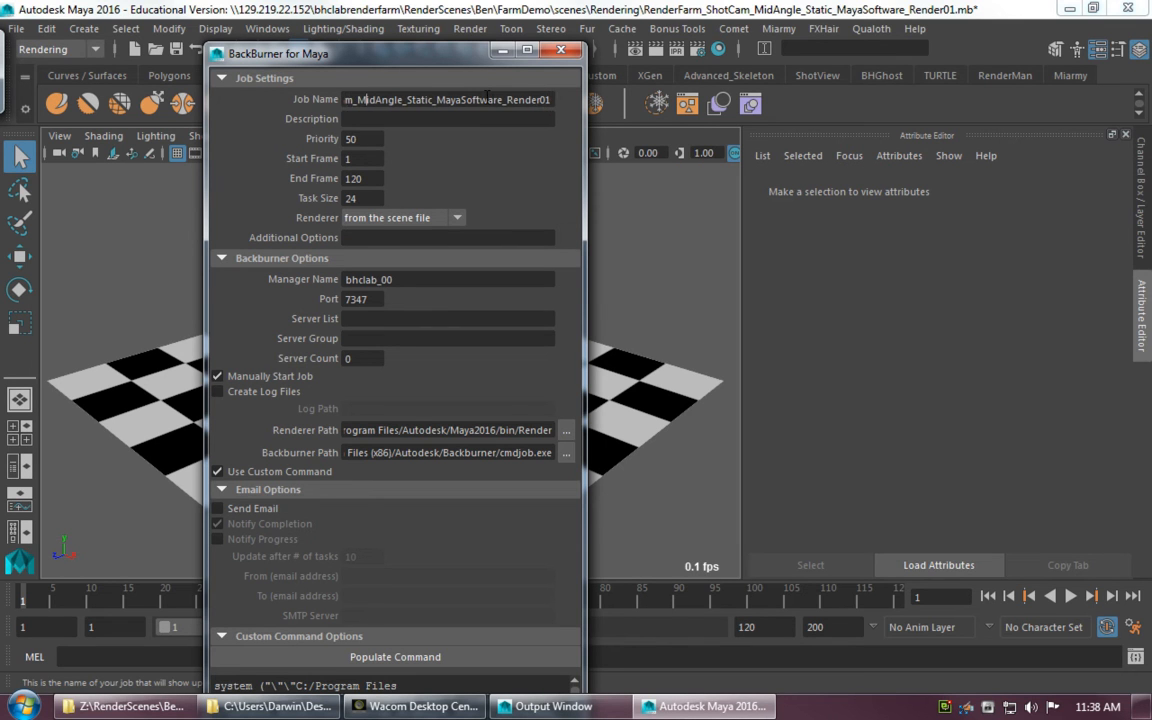
{"action": "type", "text": "LeFebre_"}
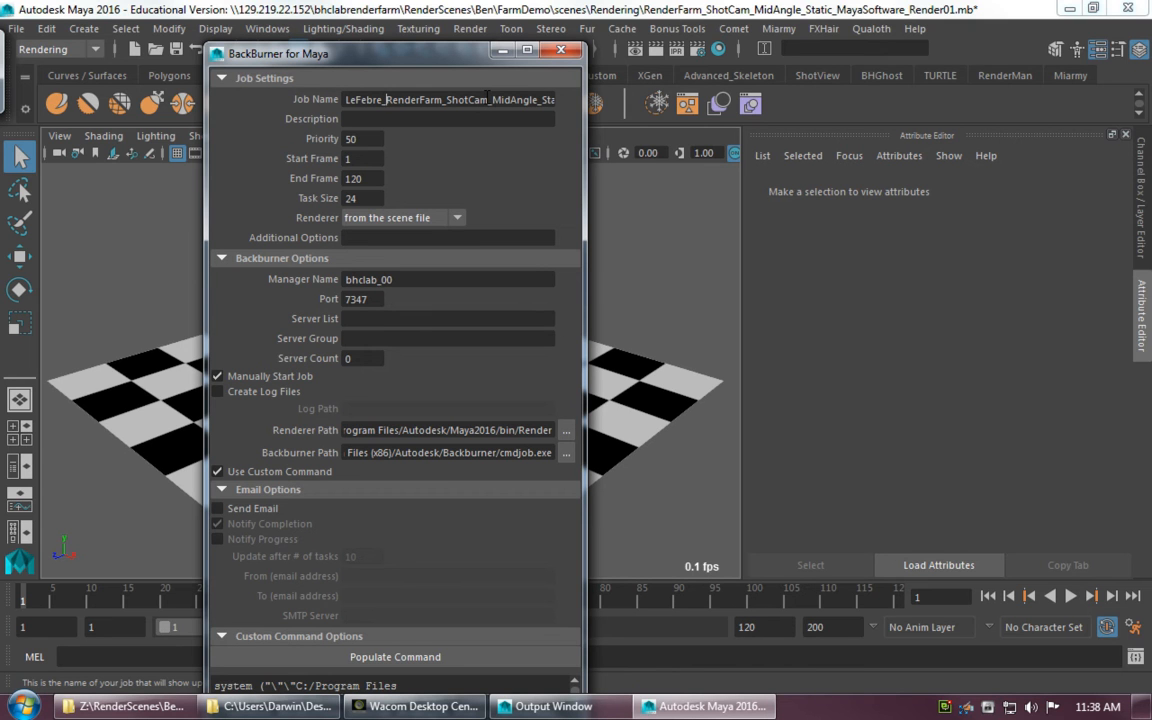
Set the job description to "MayaSoftware Render Test for Demo" and the renderer to Maya Software.
{"action": "left_click", "coordinate": [452, 118]}
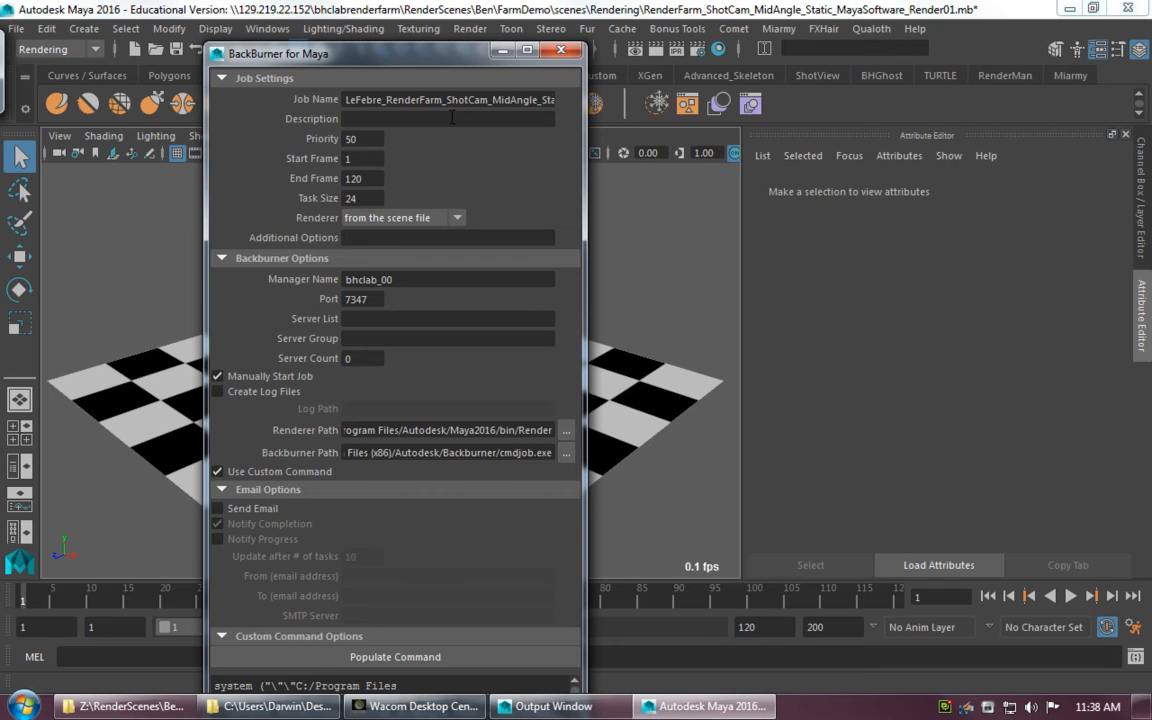
{"action": "type", "text": "MayaSoftware Render Test for Demo"}
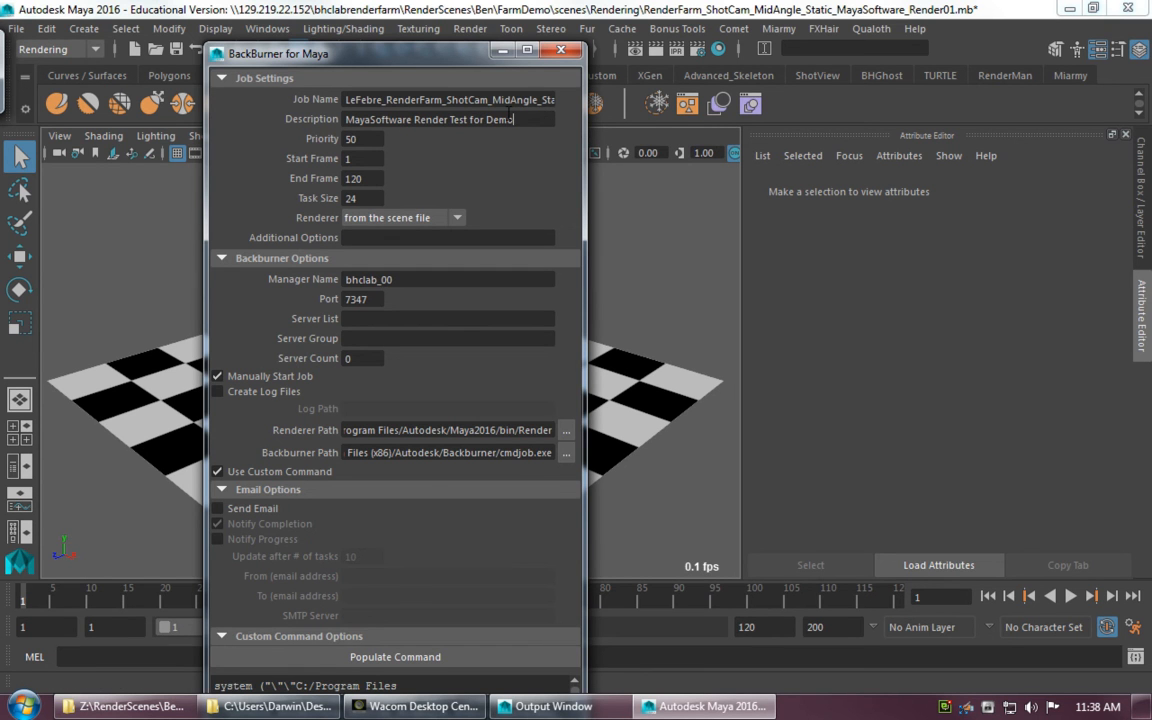
{"action": "left_click_drag", "start_coordinate": [412, 60], "coordinate": [308, 36]}
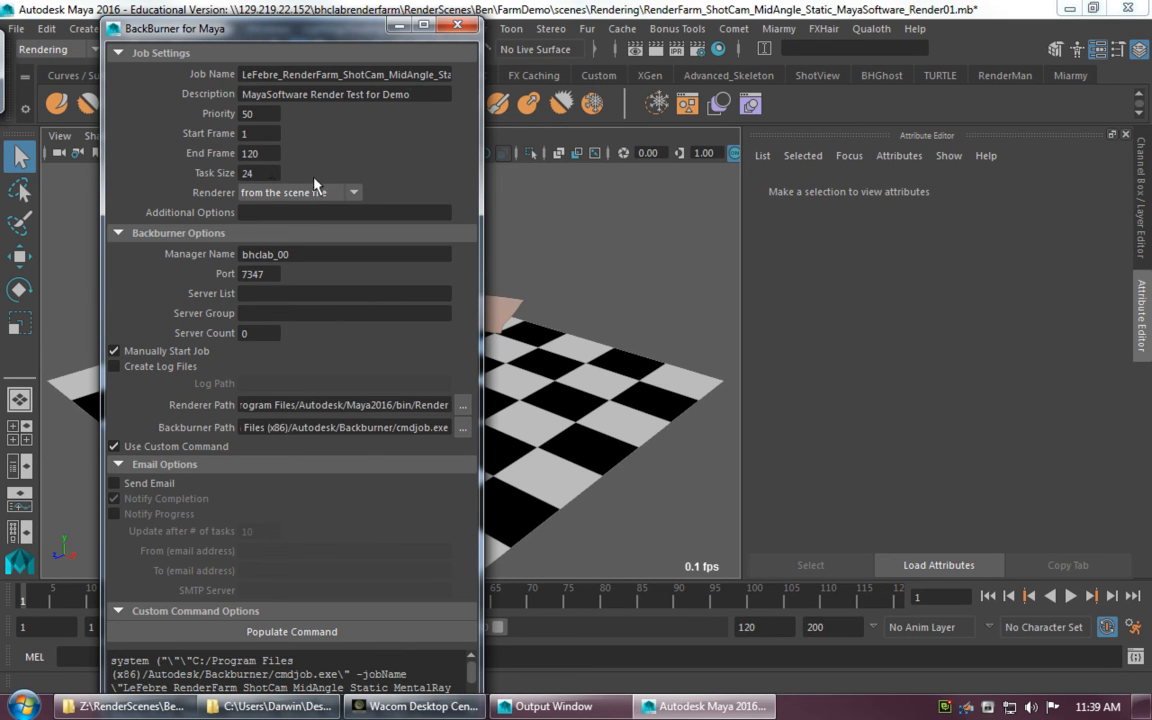
{"action": "left_click", "coordinate": [316, 194]}
{"action": "left_click", "coordinate": [318, 231]}
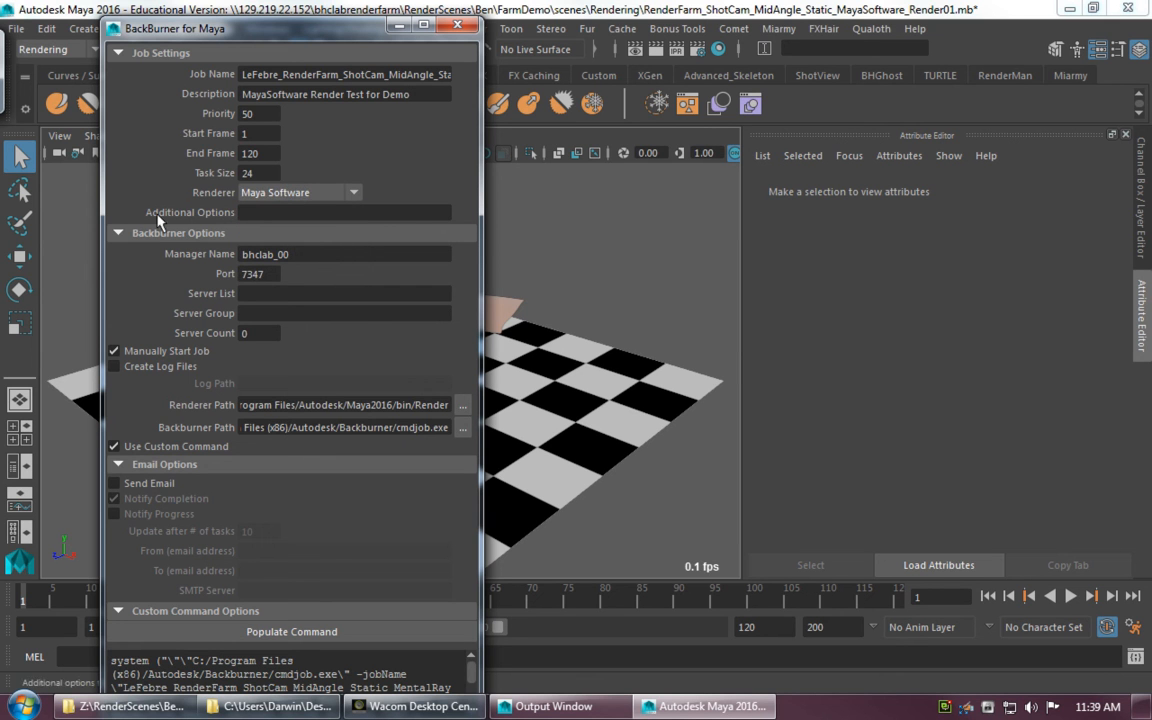
Widen the Backburner dialog to review the full custom command text, and disable Use Custom Command for the job.
{"action": "left_click_drag", "start_coordinate": [302, 27], "coordinate": [256, 12]}
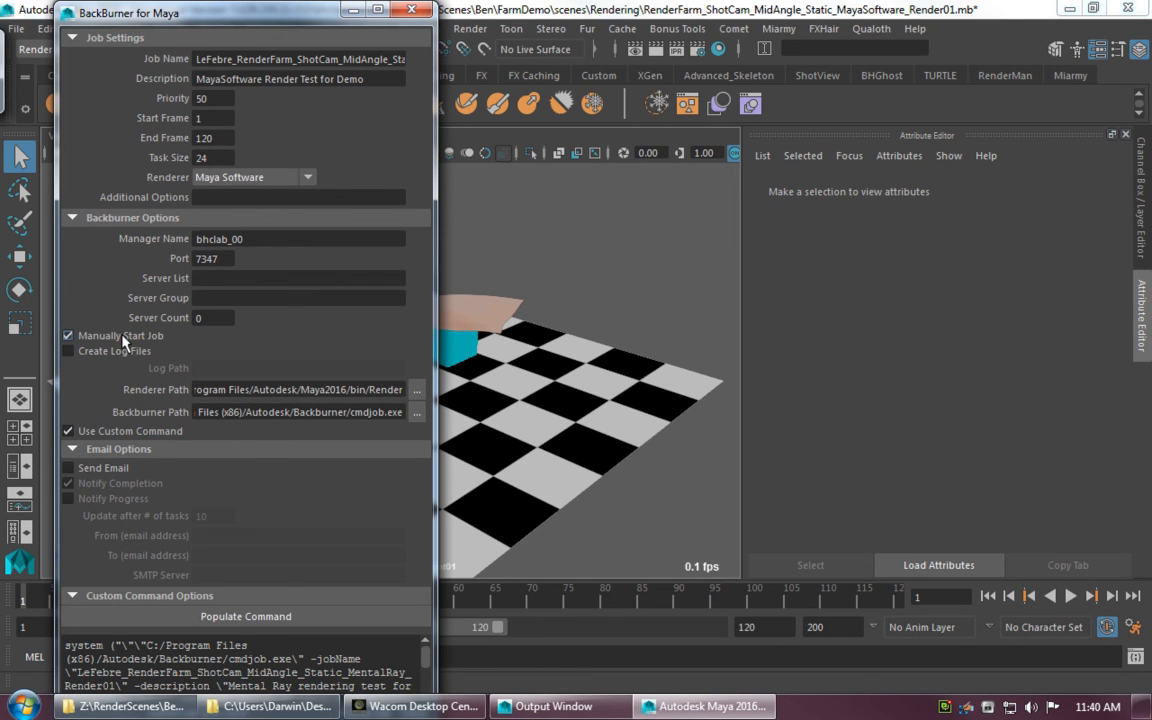
{"action": "left_click", "coordinate": [129, 436]}
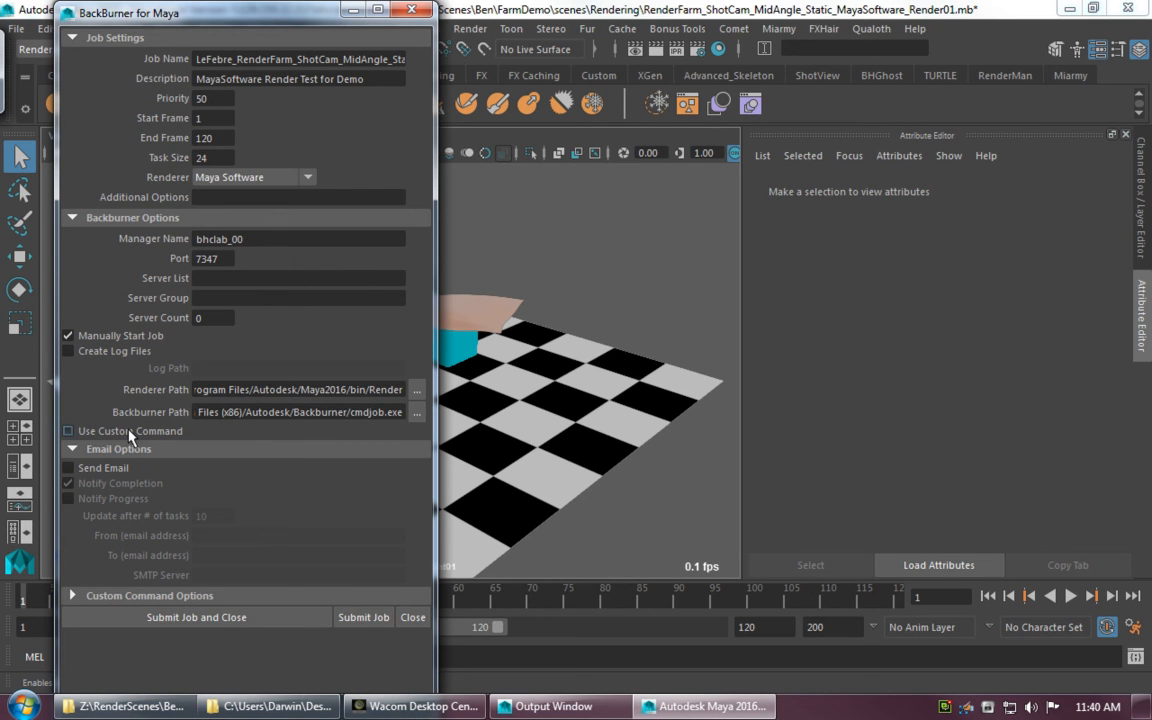
{"action": "left_click", "coordinate": [129, 436]}
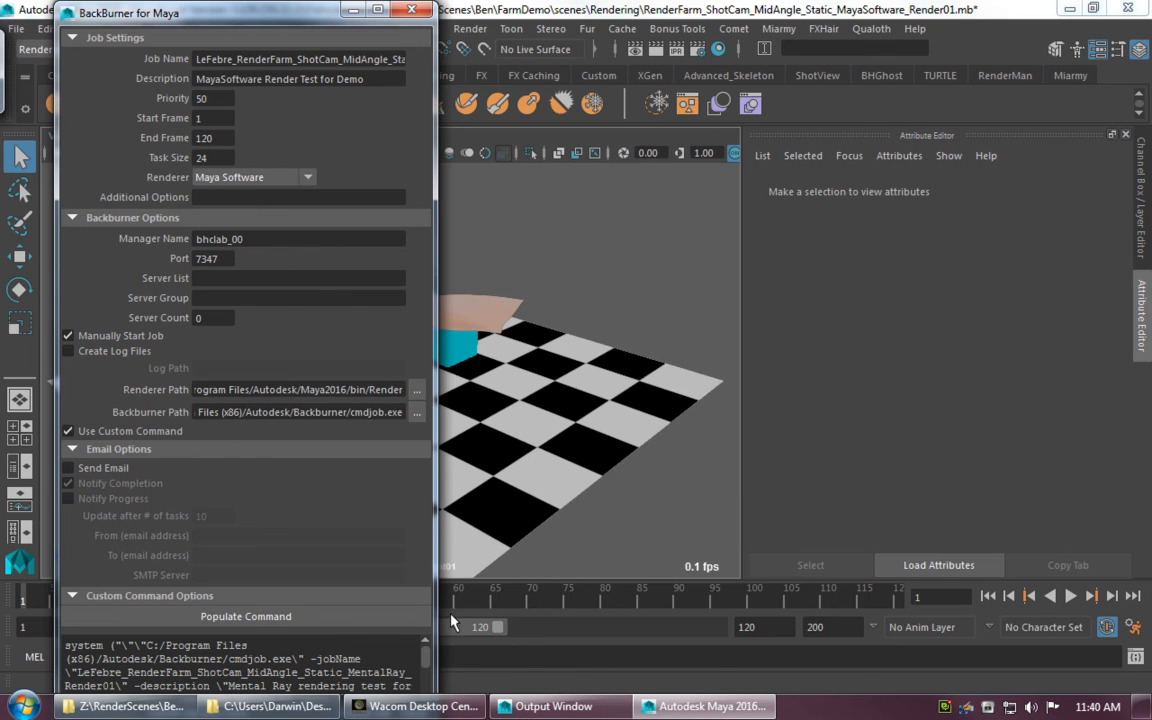
{"action": "left_click_drag", "start_coordinate": [436, 516], "coordinate": [708, 516]}
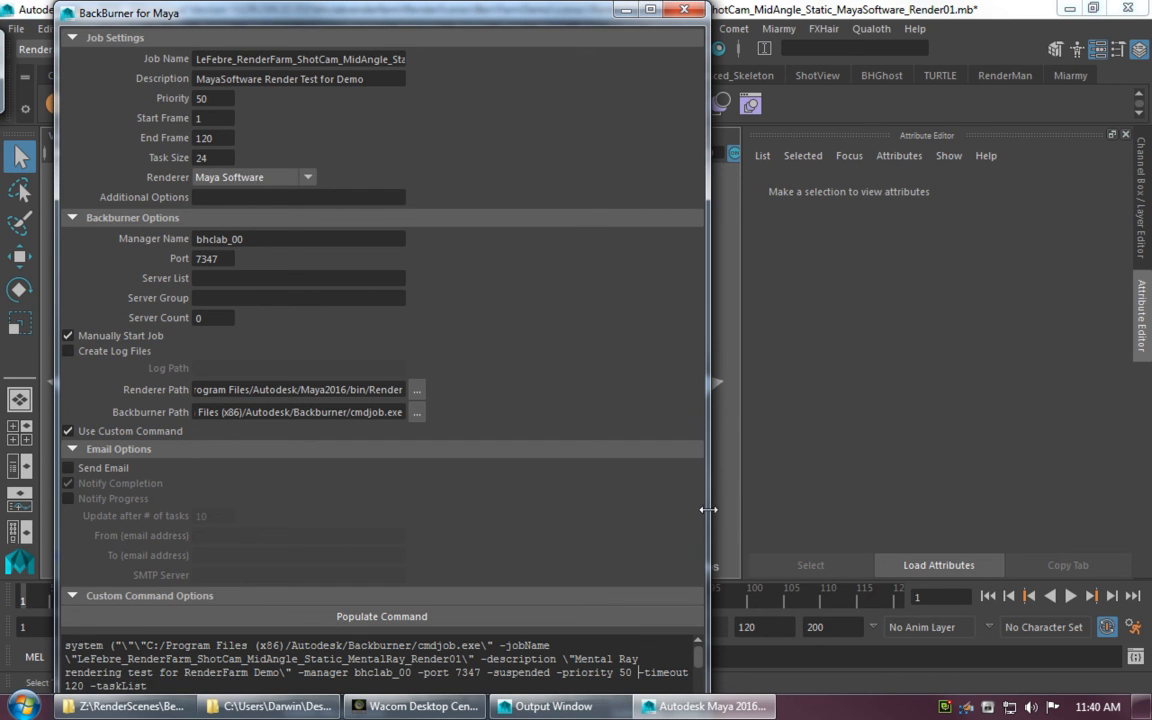
{"action": "left_click_drag", "start_coordinate": [708, 510], "coordinate": [998, 483]}
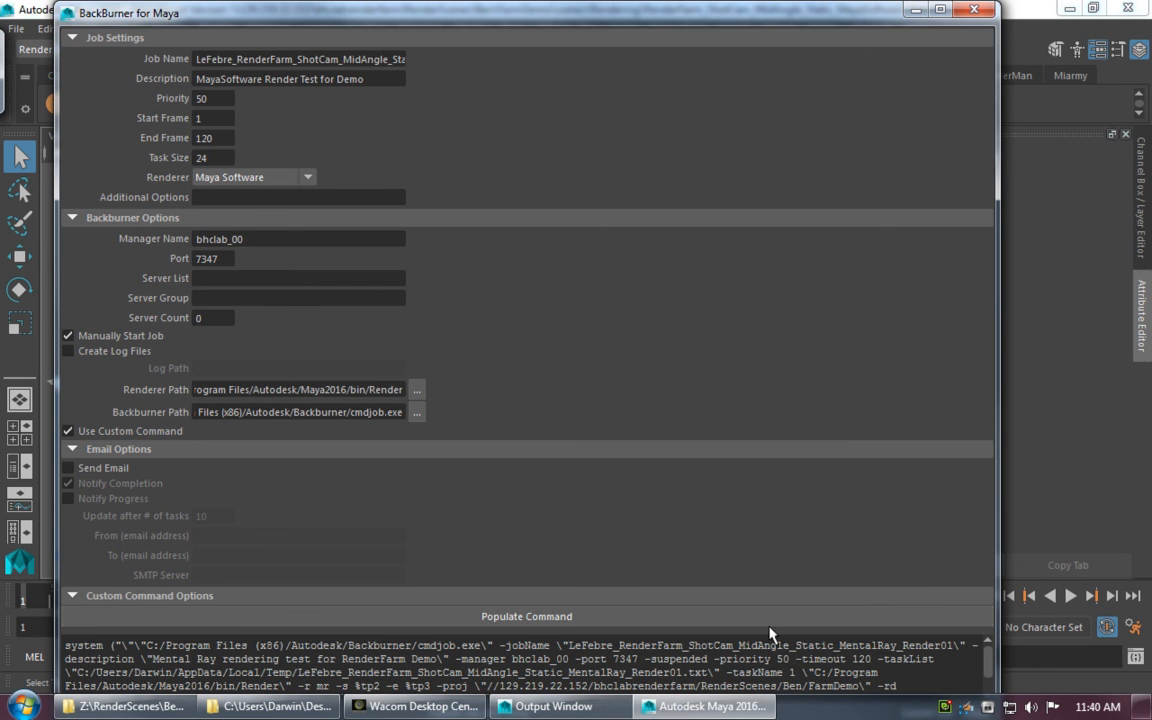
{"action": "left_click", "coordinate": [68, 431]}
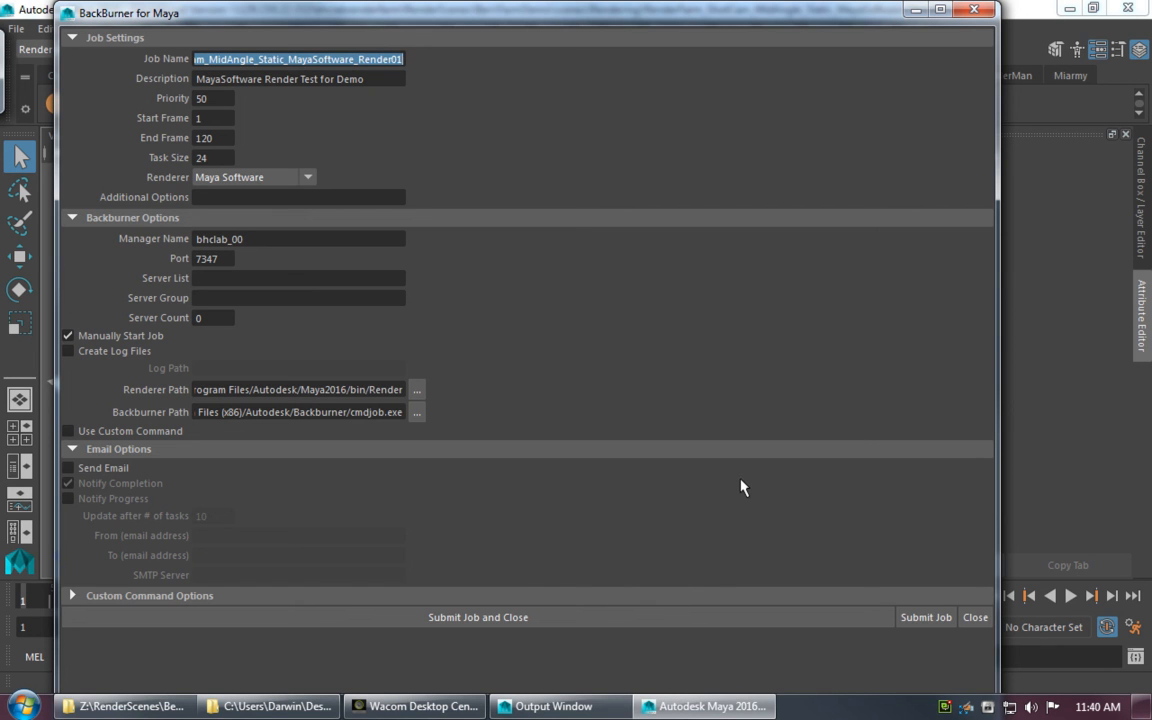
Set the job's task size to 5, then submit the Backburner job and close its dialog.
{"action": "left_click_drag", "start_coordinate": [217, 159], "coordinate": [88, 159]}
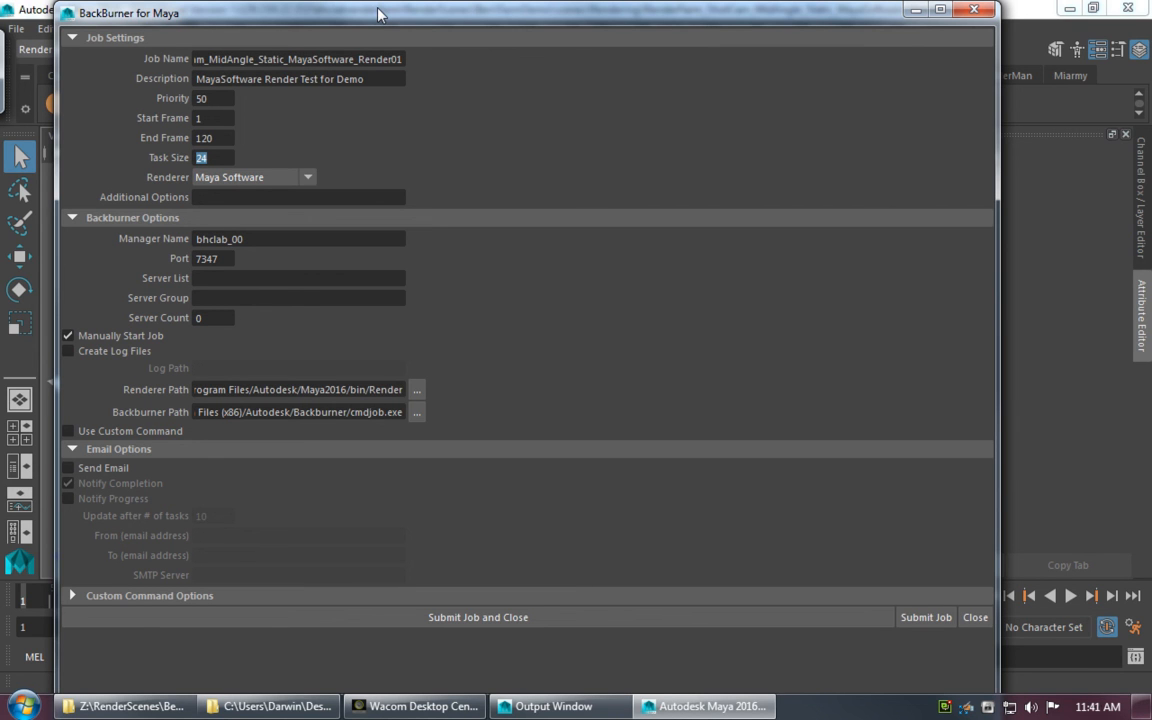
{"action": "type", "text": "5"}
{"action": "left_click", "coordinate": [490, 620]}
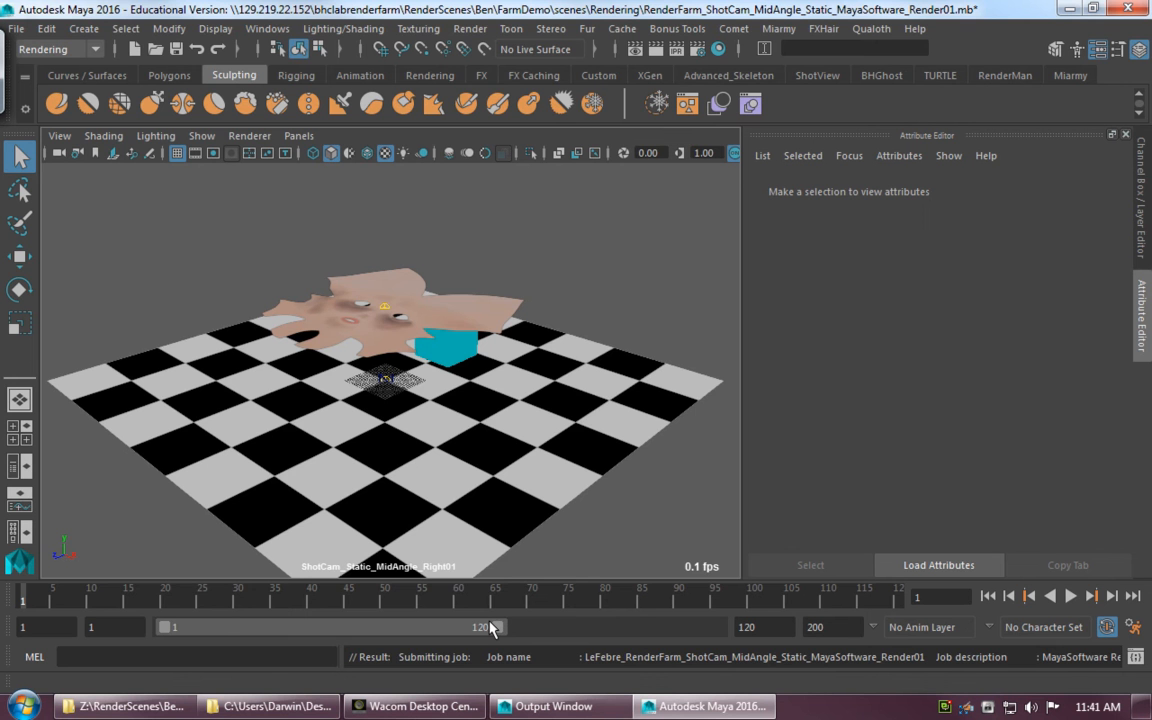